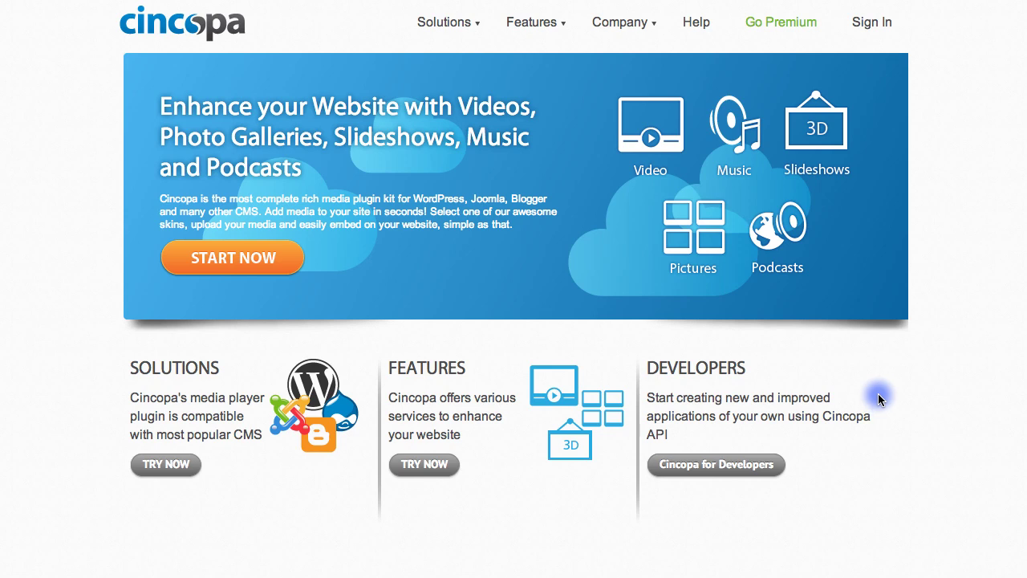
- Sign in to the Cincopa account and choose slideshows as the new gallery's media type
click(878, 29)
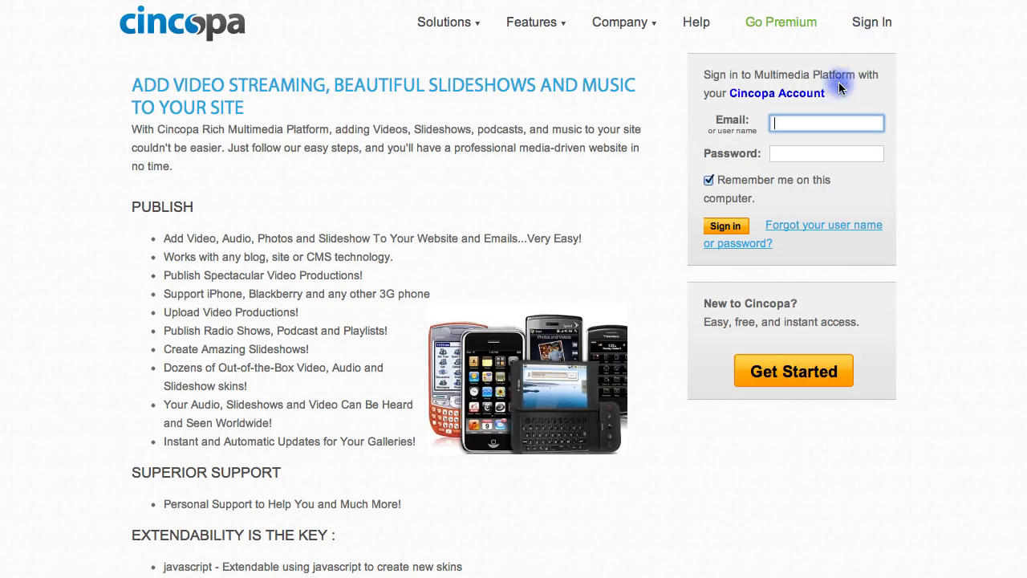
click(791, 120)
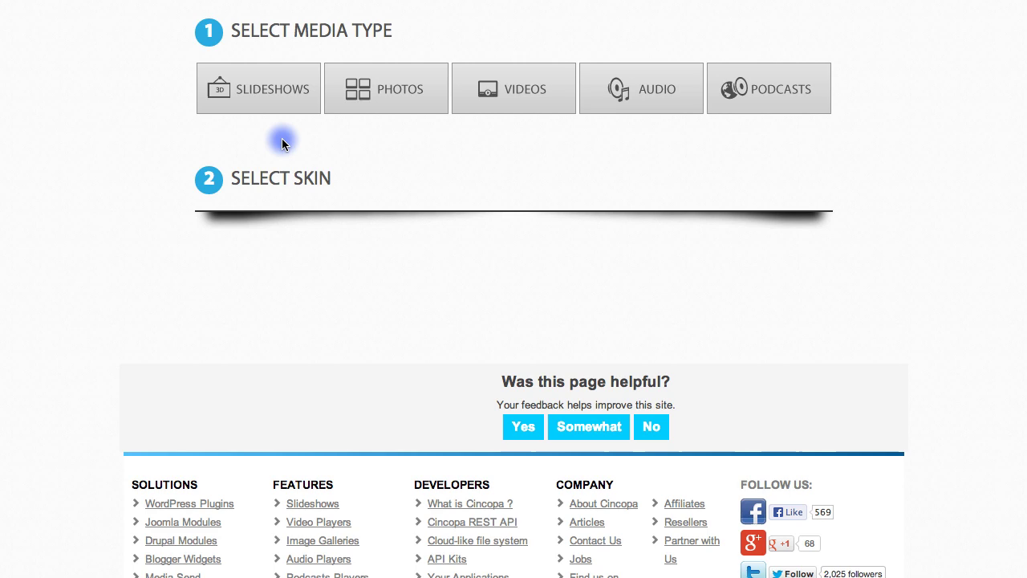
click(272, 93)
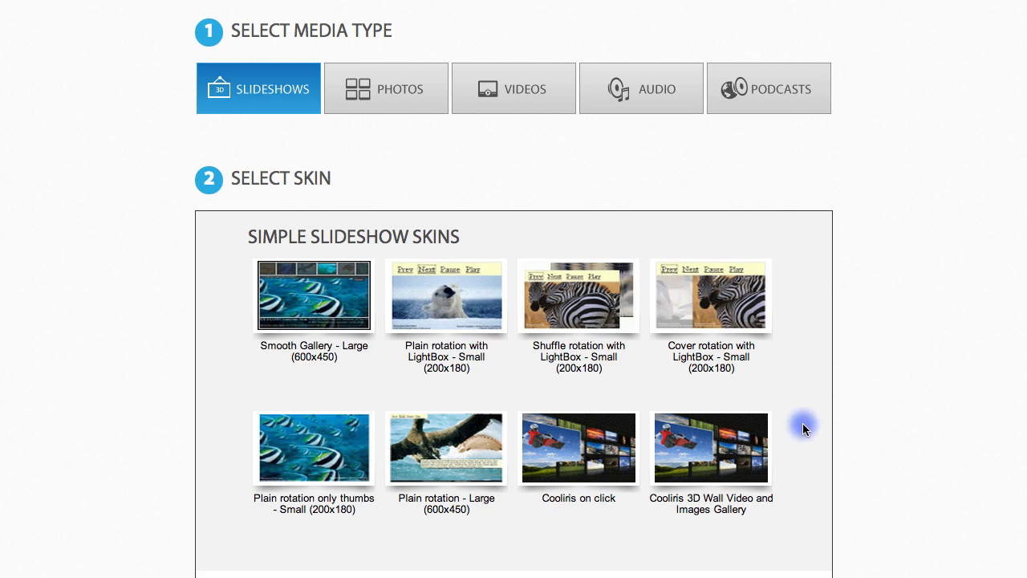
- Preview the Cooliris 3D Wall Video and Images Gallery skin, enlarge a sample image from its wall, and use this skin
mouse_move(768, 442)
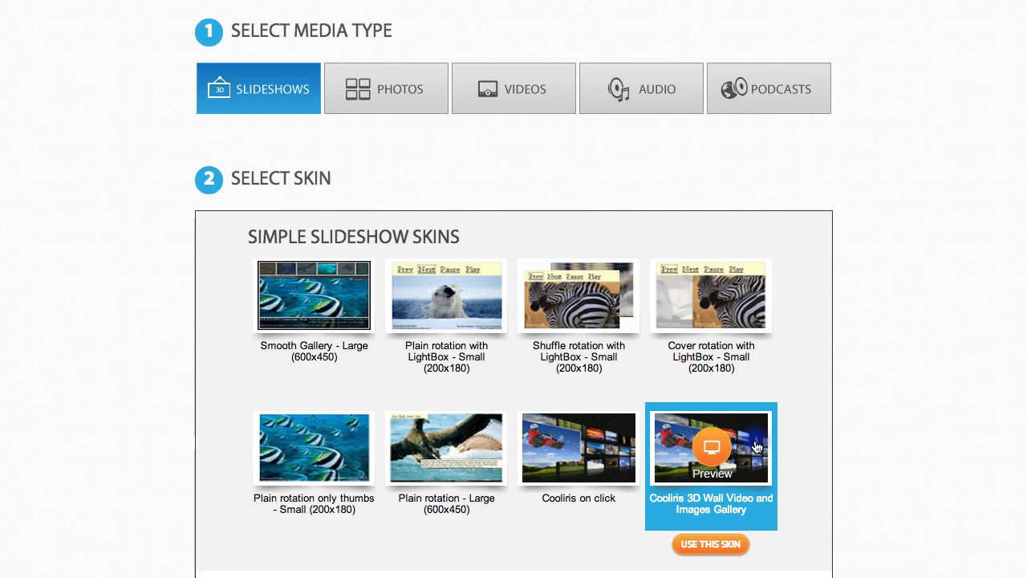
click(755, 446)
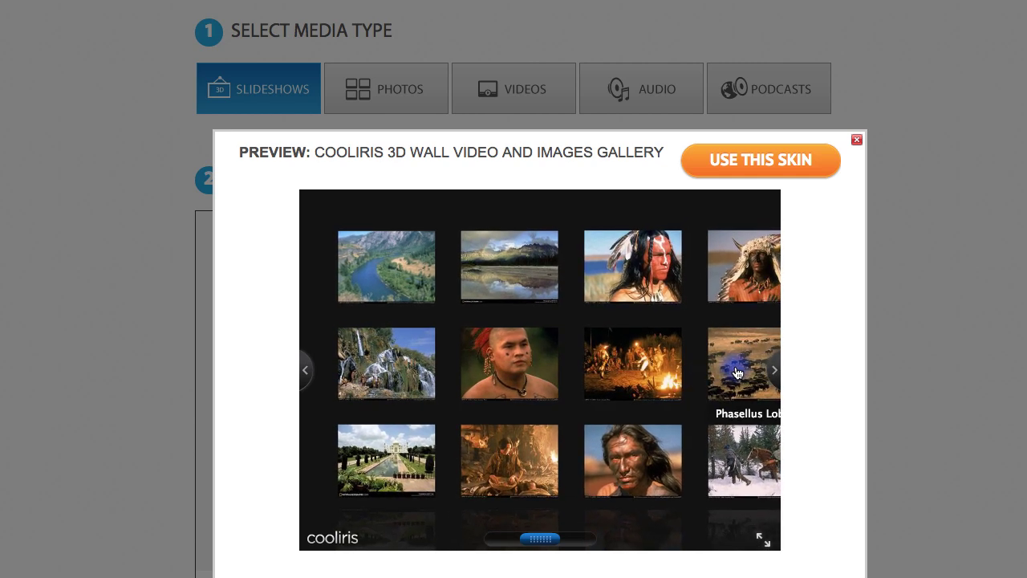
drag(735, 370, 511, 379)
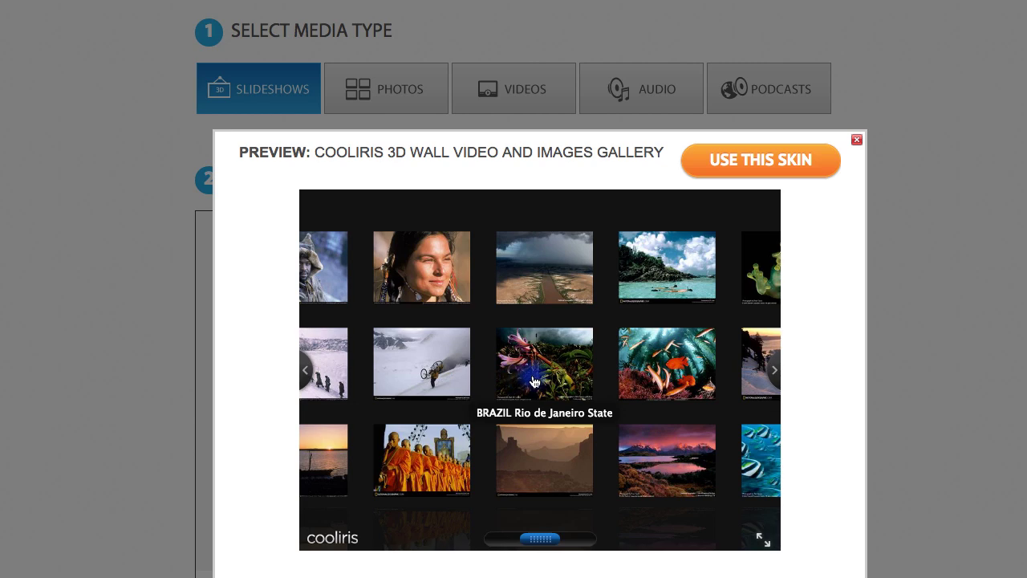
click(538, 379)
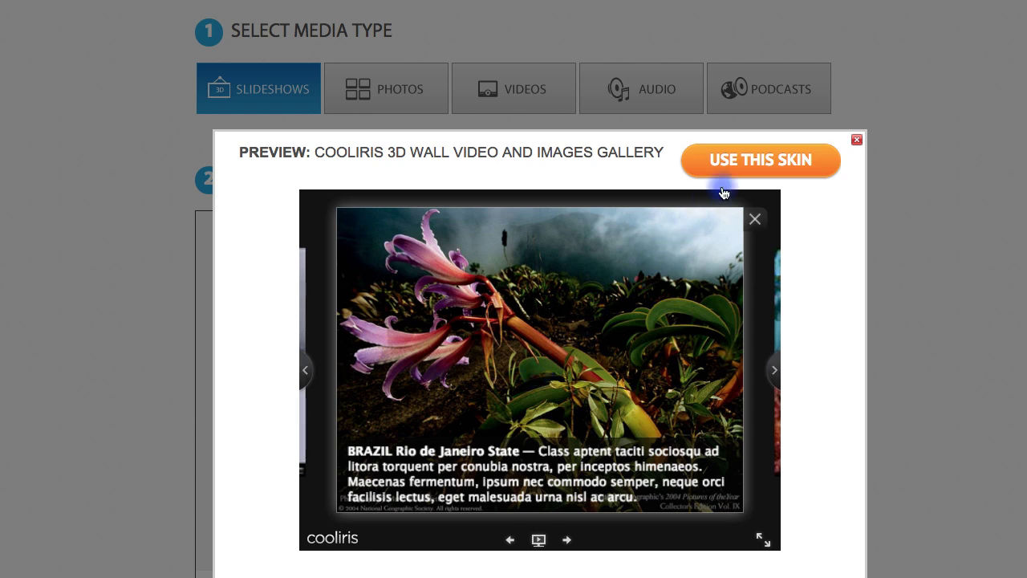
click(744, 167)
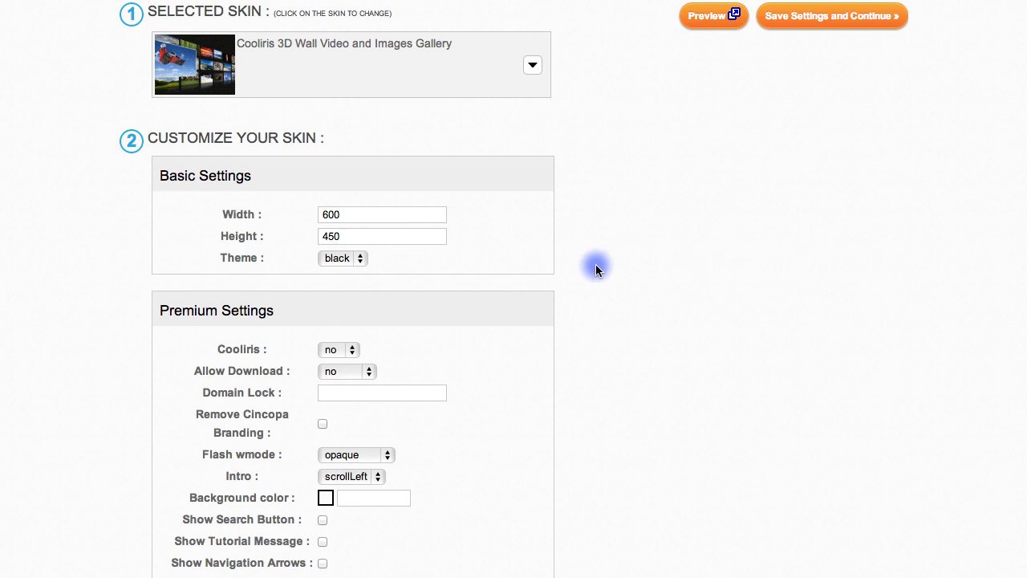
- Review the basic and premium settings available for customizing the Cooliris skin
mouse_move(388, 215)
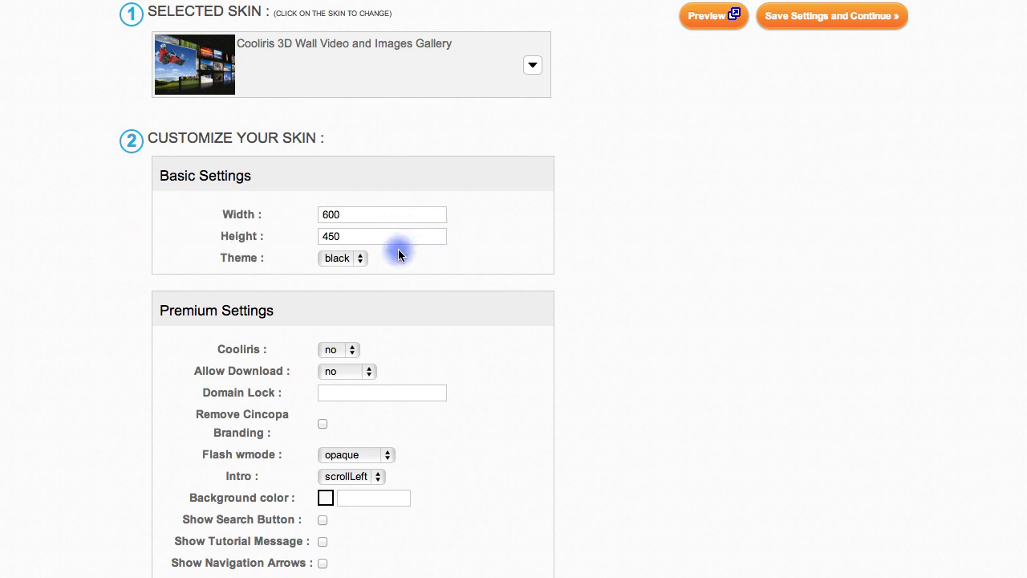
mouse_move(361, 262)
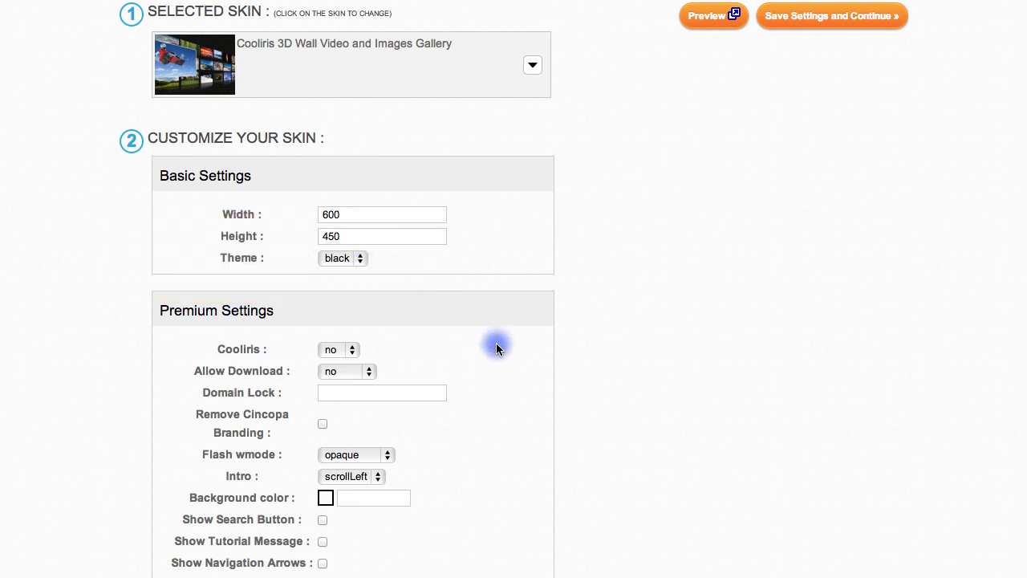
scroll(540, 399, down, 1)
scroll(539, 399, down, 5)
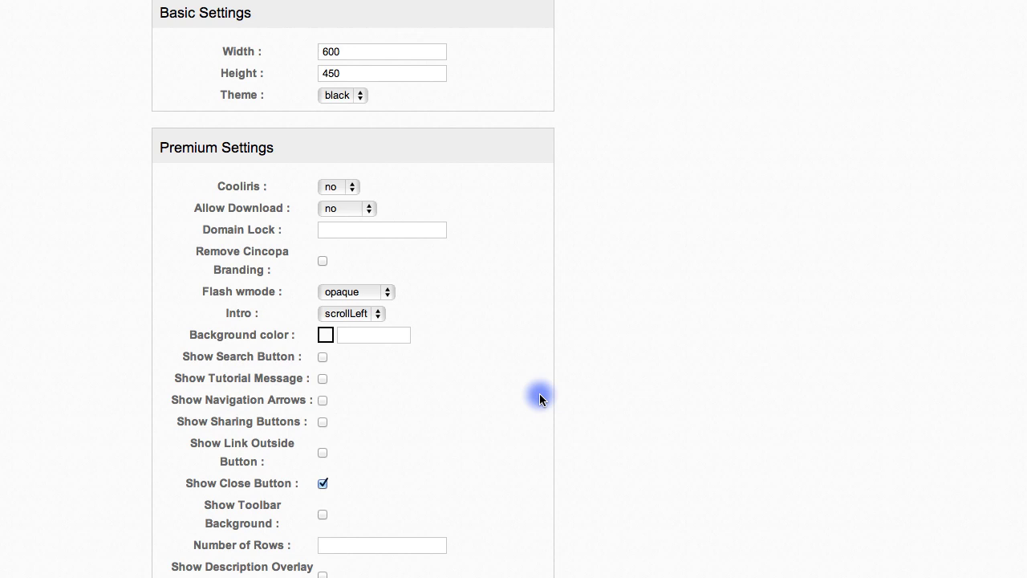
scroll(539, 399, up, 5)
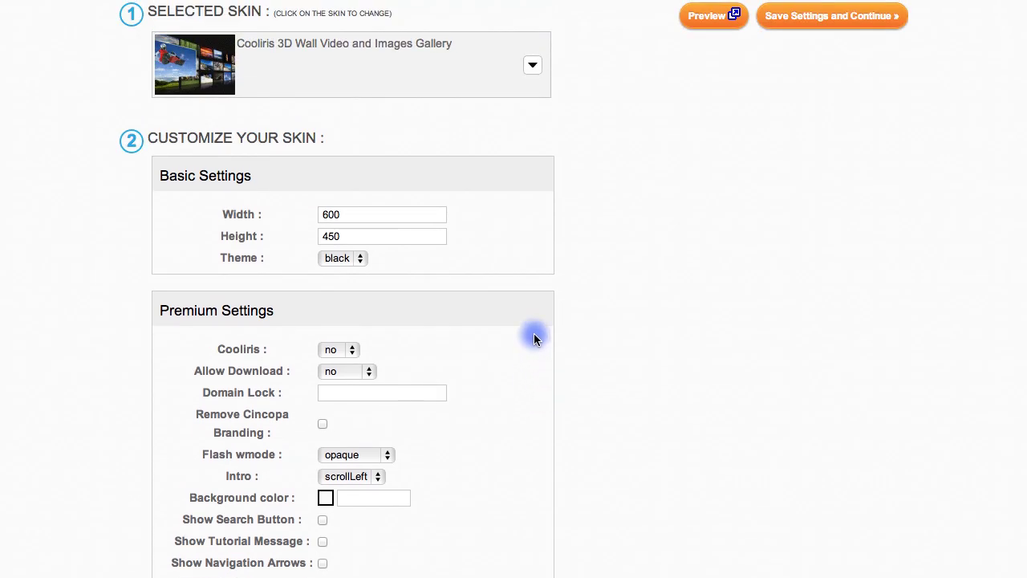
- Change the selected skin to Shuffle rotation with LightBox - Small (200x180)
click(534, 70)
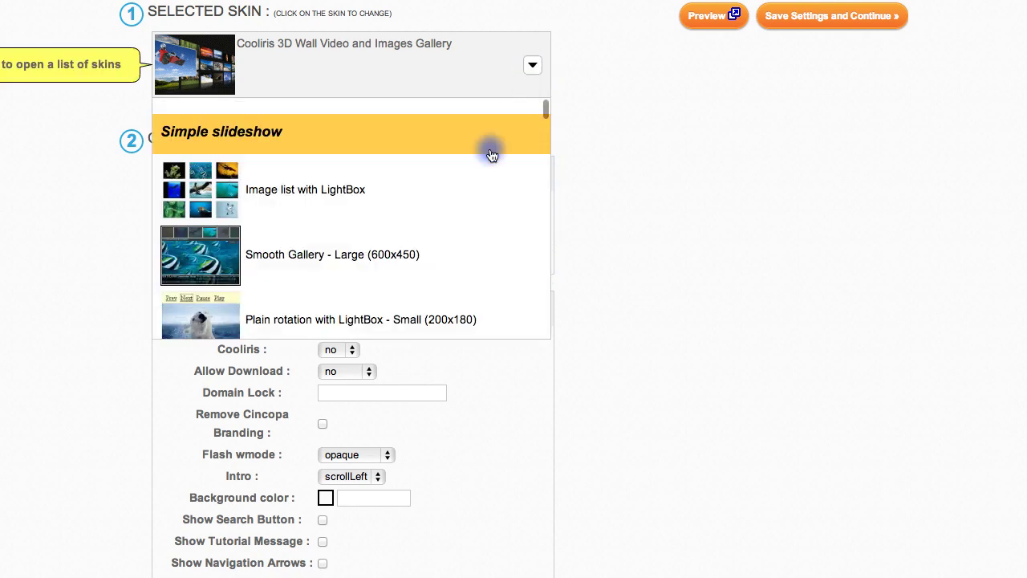
scroll(458, 200, down, 2)
scroll(459, 200, down, 1)
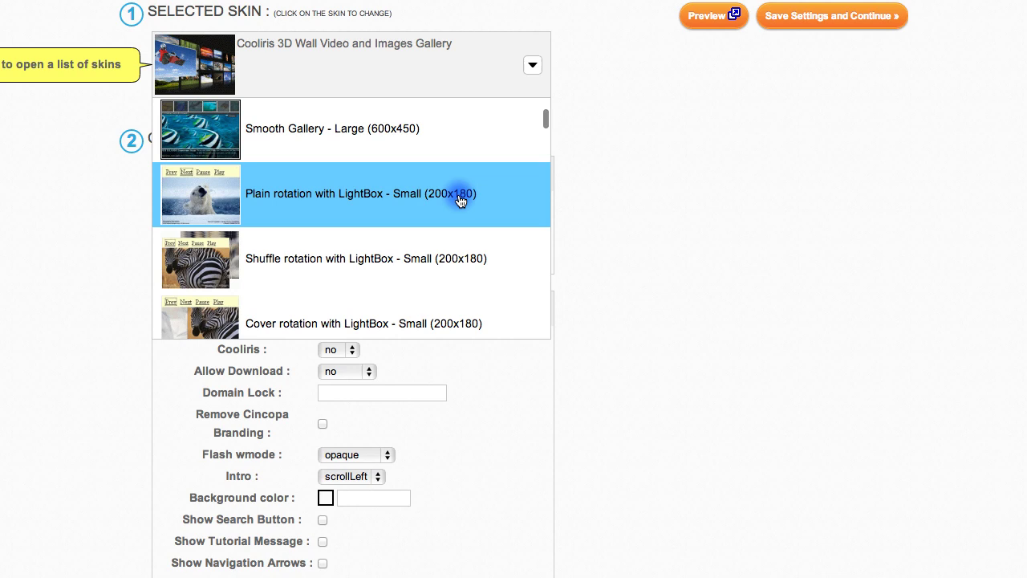
click(370, 257)
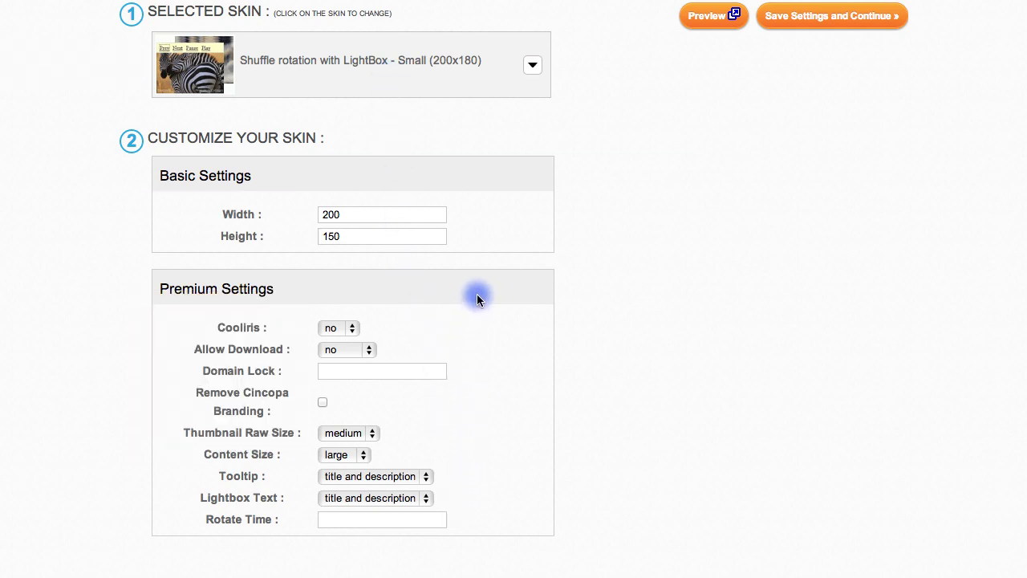
- Switch the selected skin back to Cooliris 3D Wall Video and Images Gallery
click(536, 73)
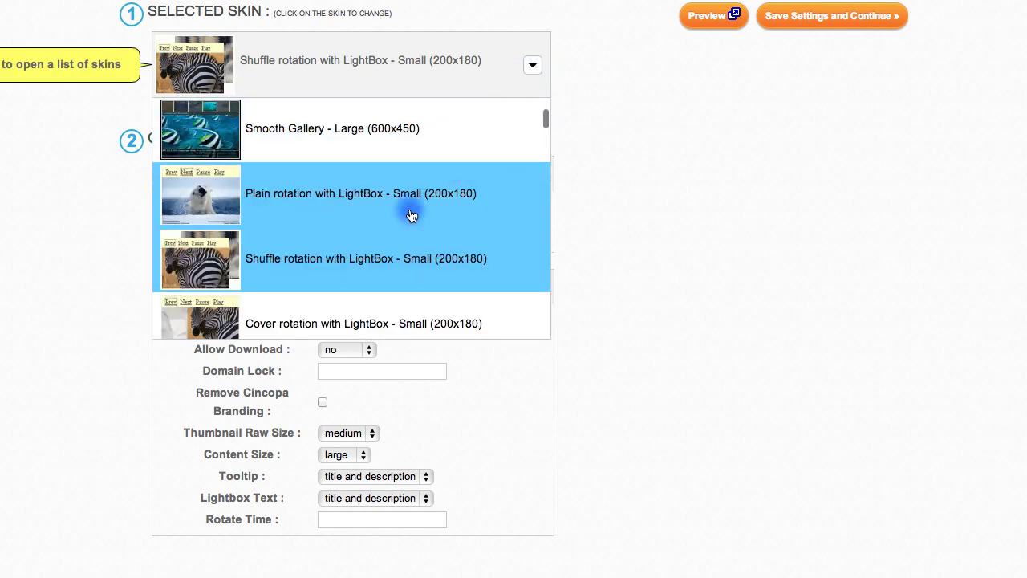
scroll(433, 228, down, 4)
scroll(387, 236, down, 2)
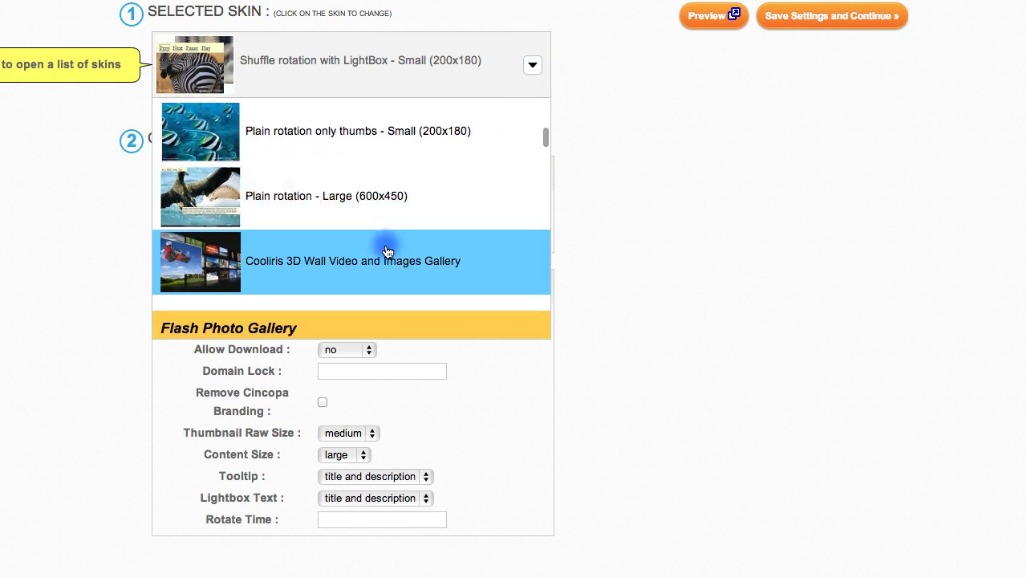
click(385, 233)
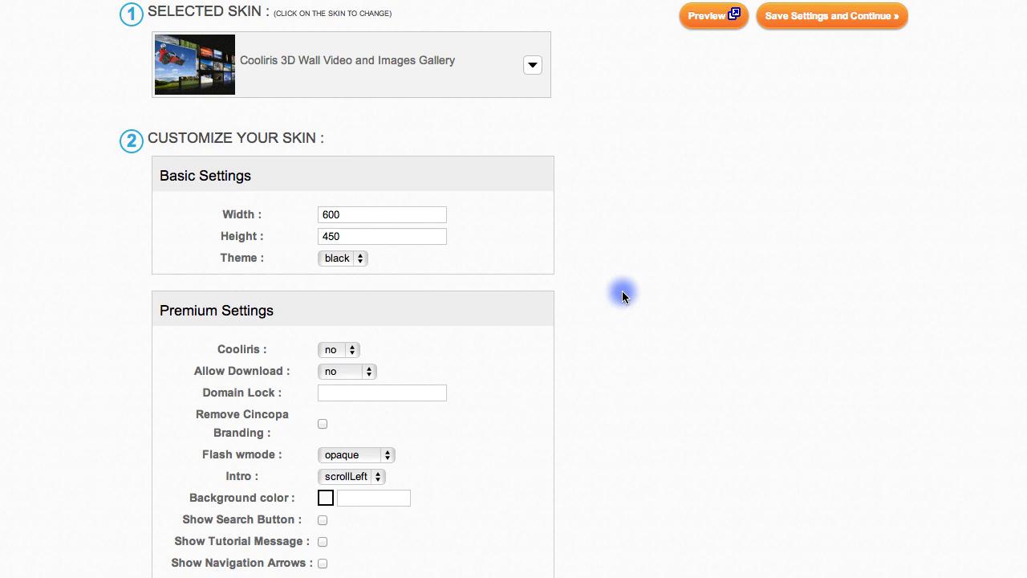
- Preview the gallery with sample content, close the preview, and save the skin settings to continue to item selection
click(704, 20)
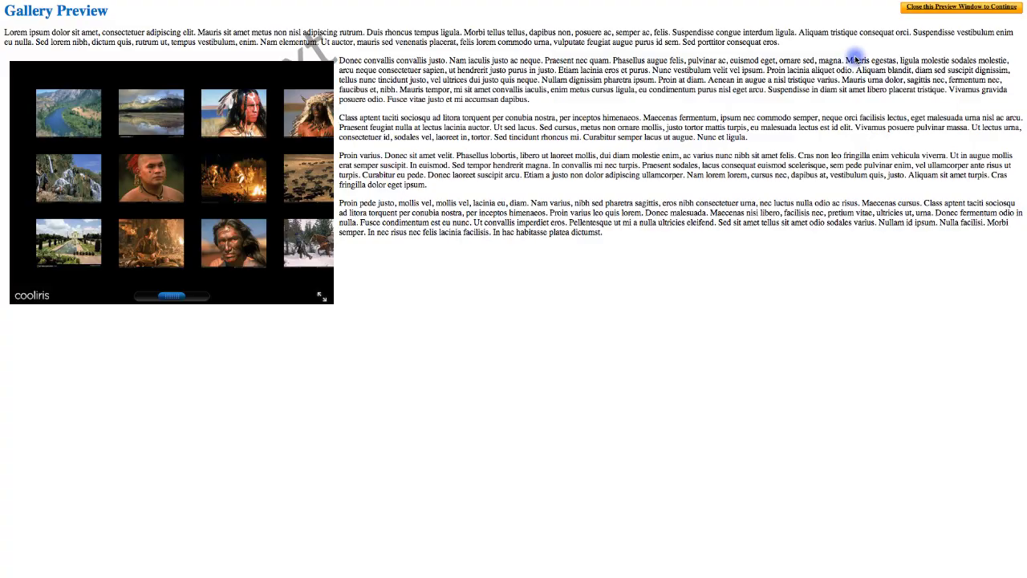
click(925, 12)
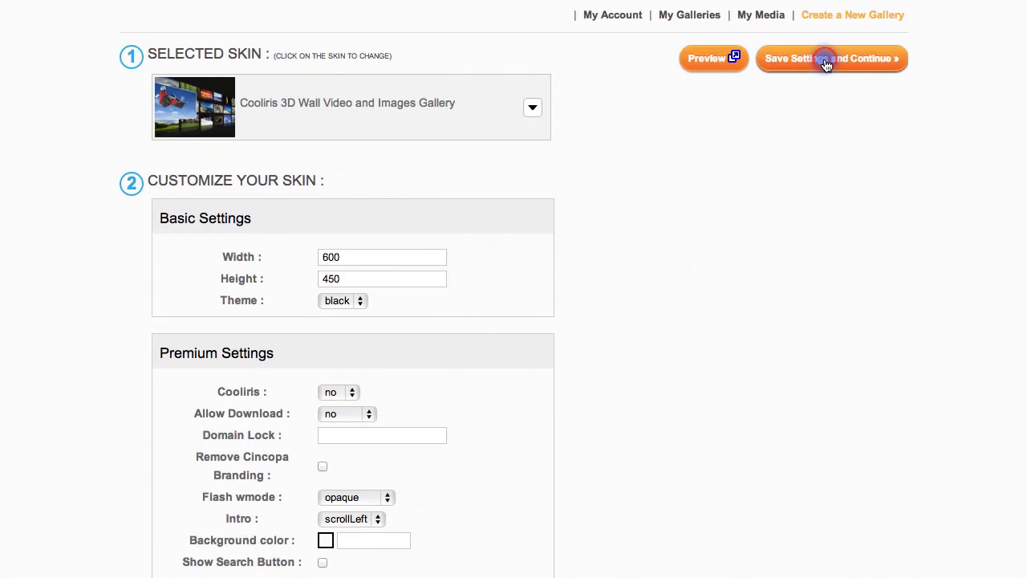
click(826, 63)
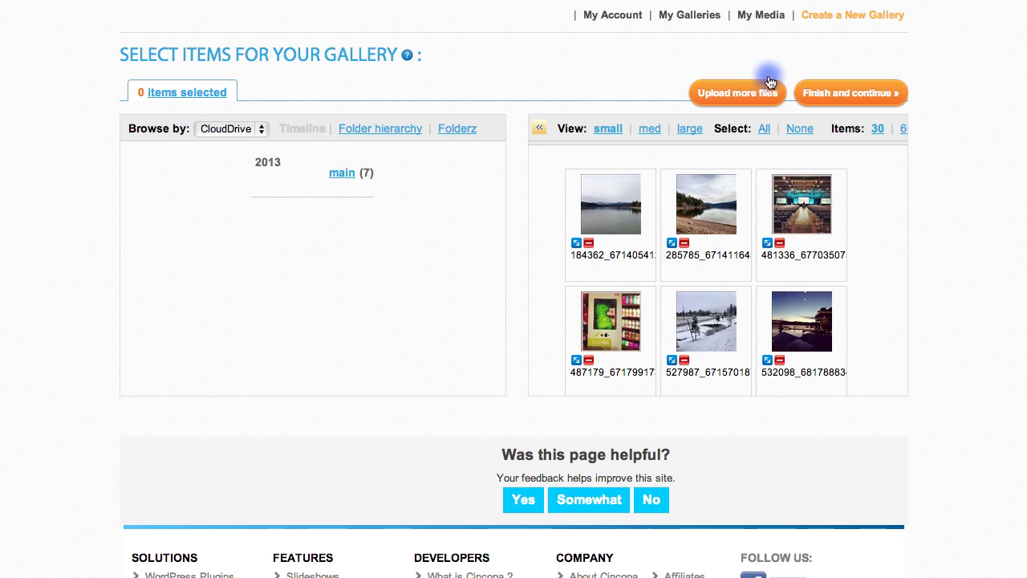
- Upload multiple image files from the computer for the gallery
click(754, 95)
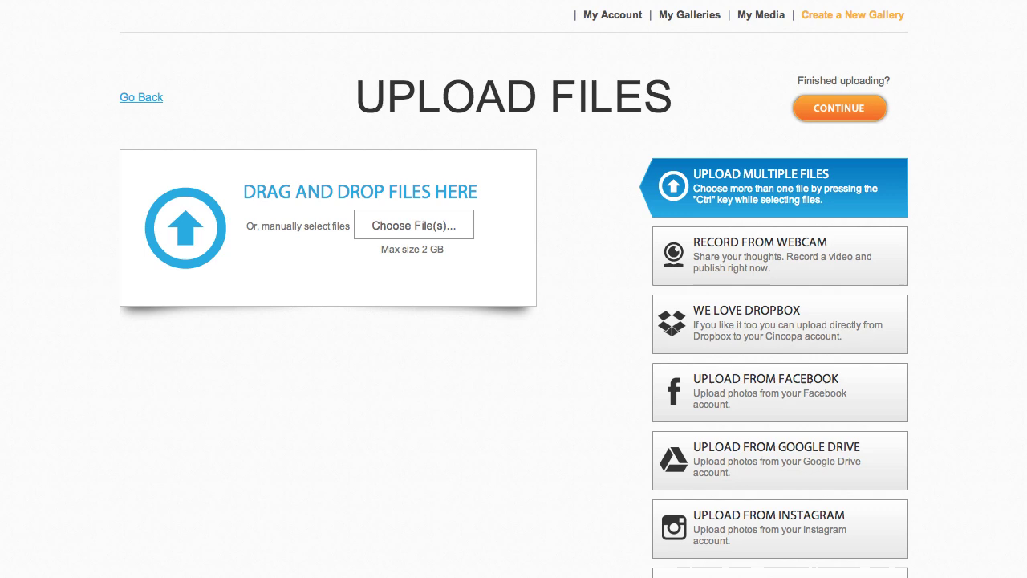
drag(1026, 225, 374, 224)
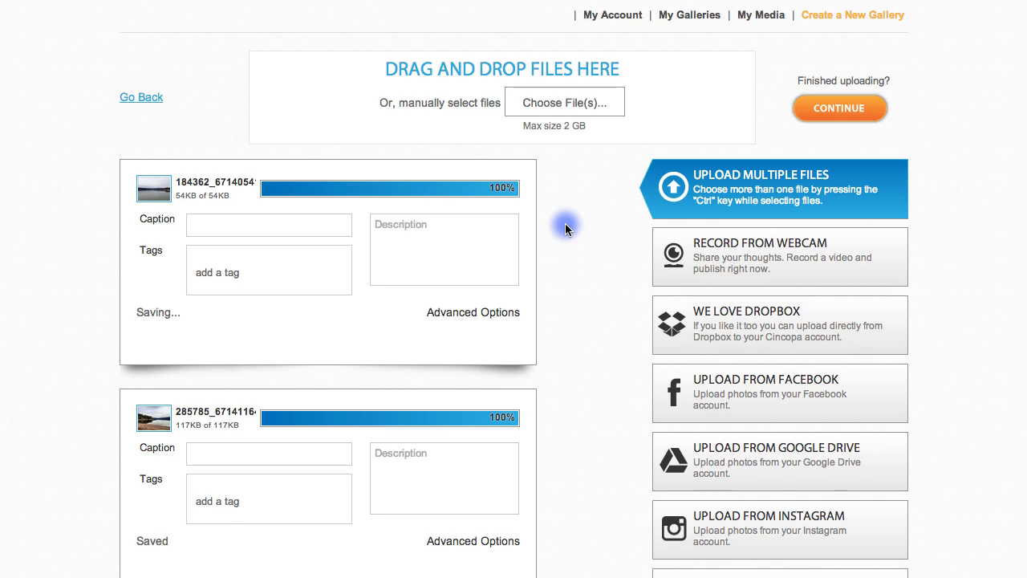
- Caption the first uploaded image "Beautiful Day at the Beach" and tag it water, beach and vacation
click(202, 225)
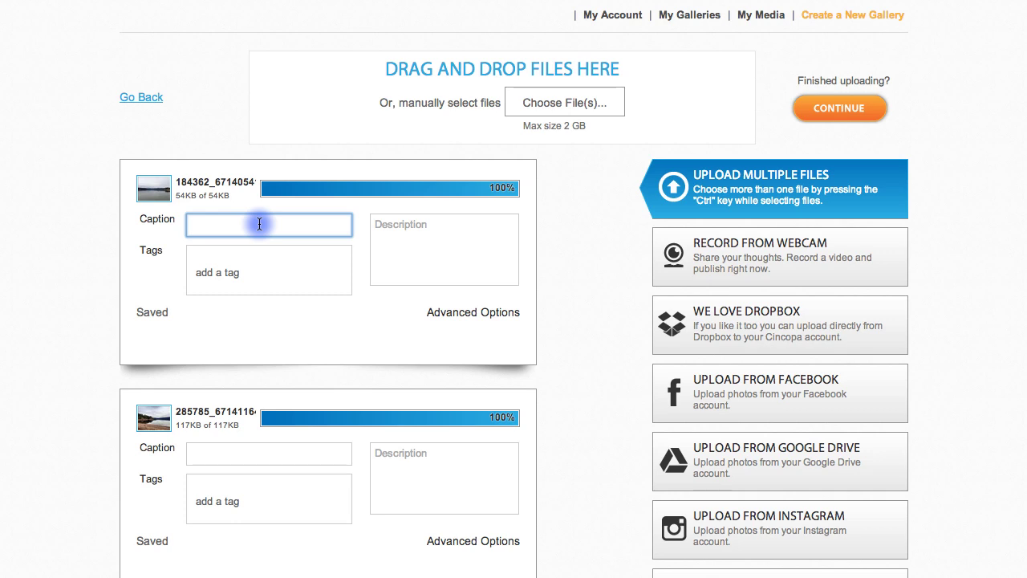
text(Beautiful Day at the Beach)
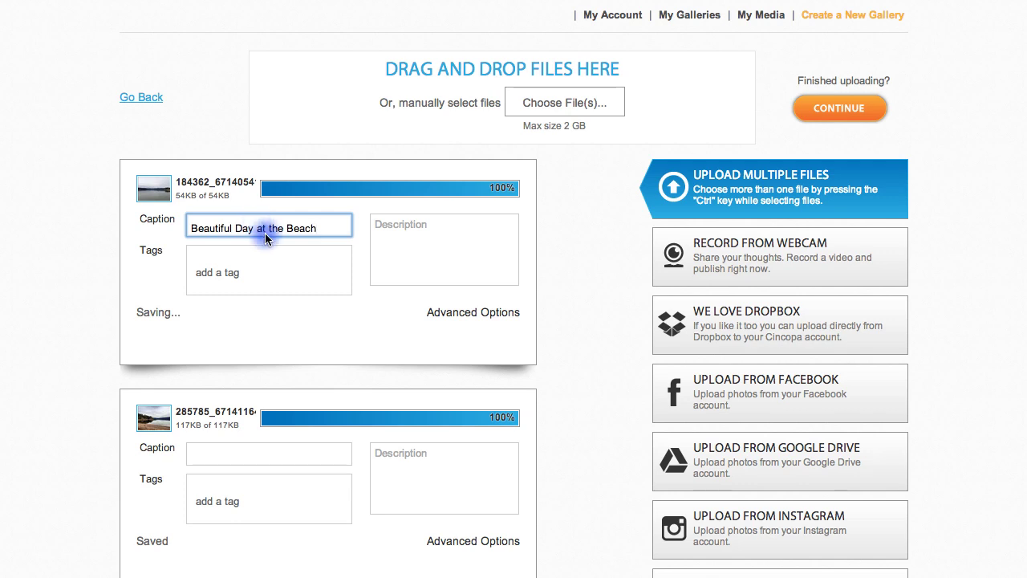
click(262, 275)
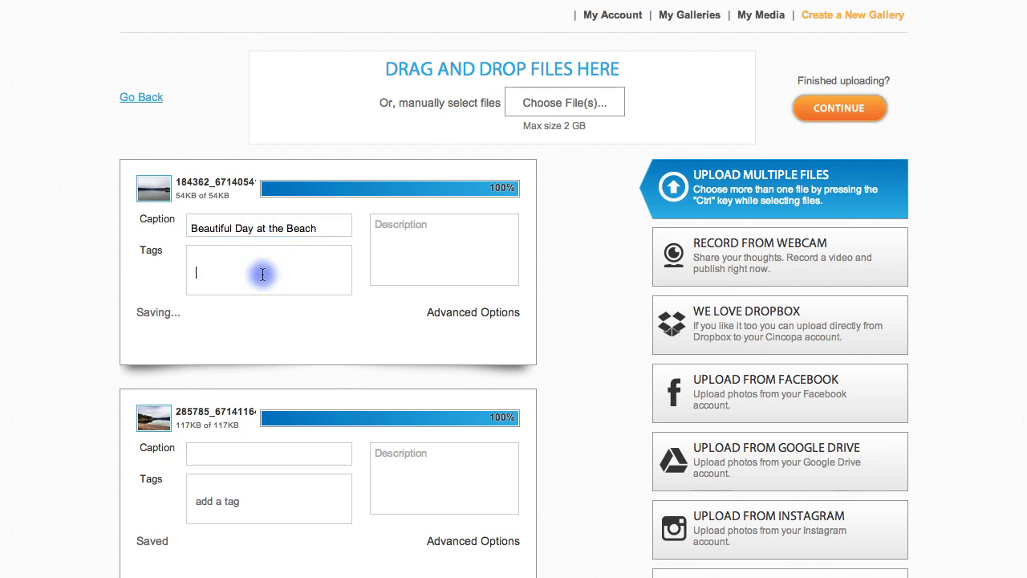
text(water)
key(Return)
text(beac)
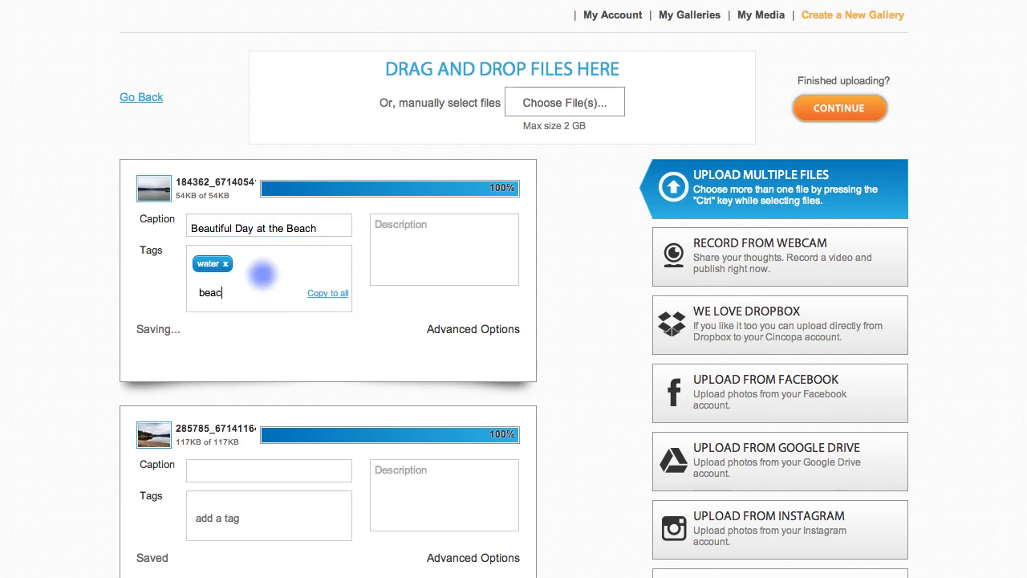
text(h)
key(Return)
text(vacation)
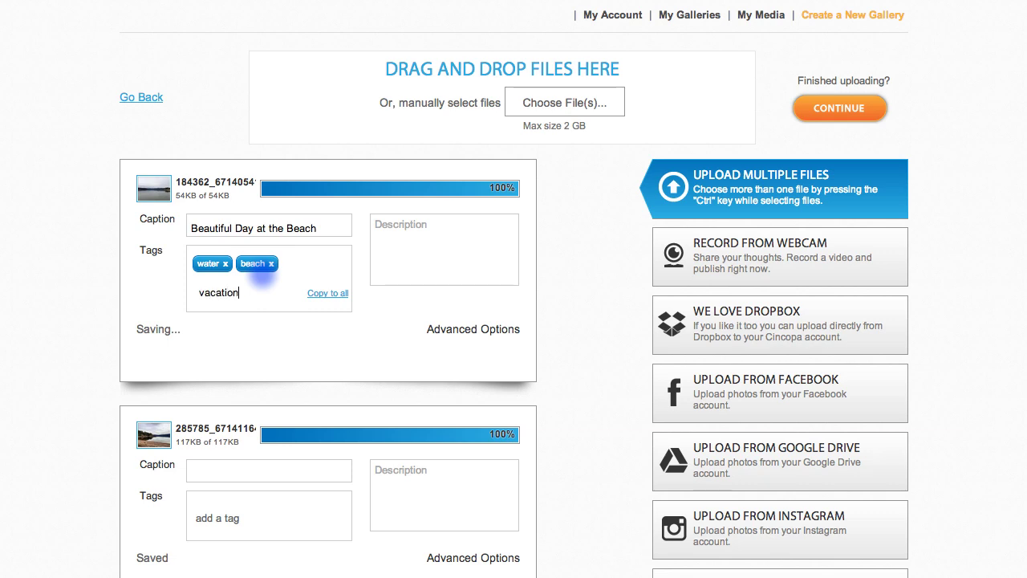
key(Return)
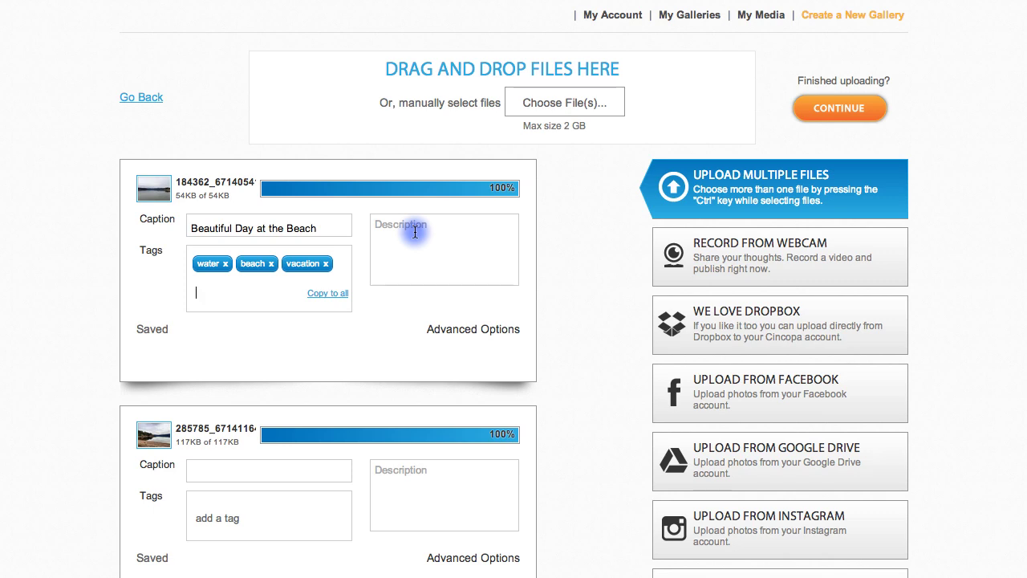
- Describe the first uploaded image as "We really enjoyed our day at the beach on vacation!"
click(415, 232)
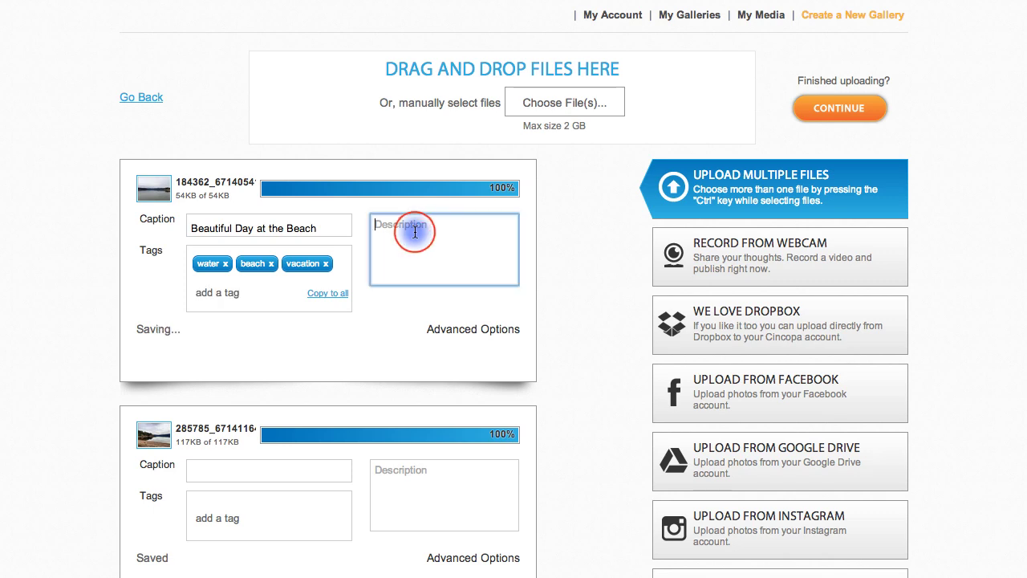
text(We really enjoyed our day at)
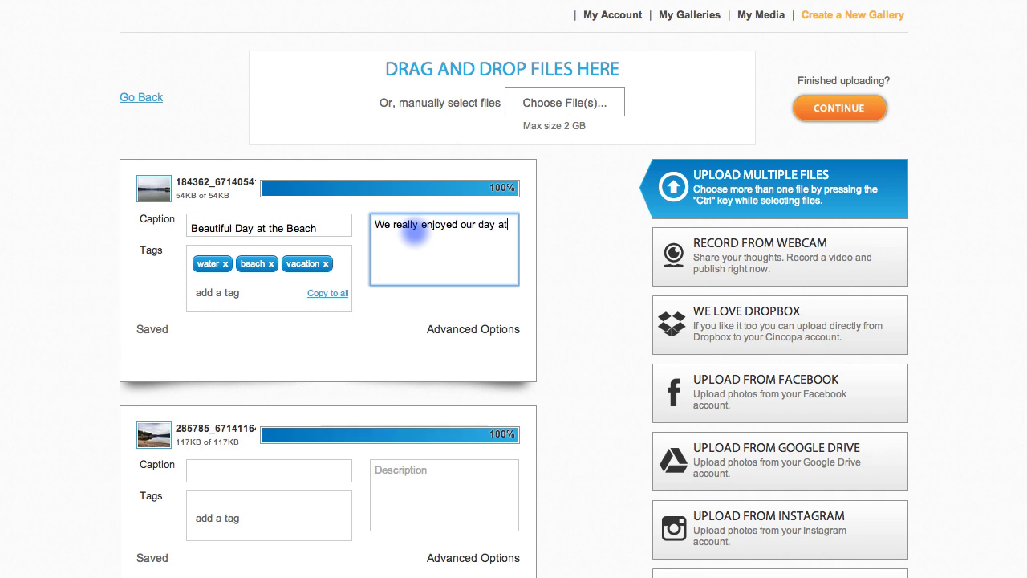
text( the beach on vacation!)
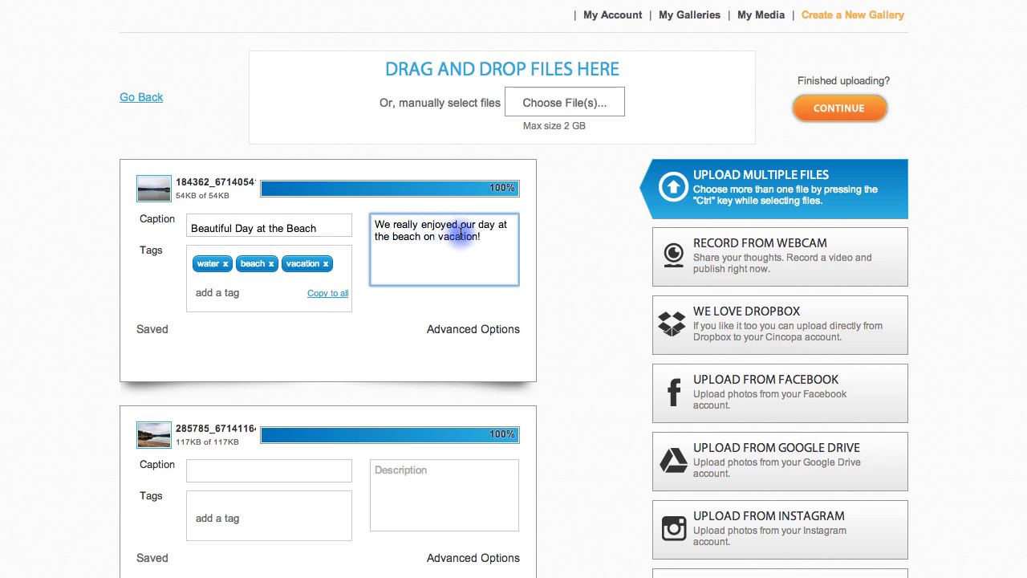
- Finish uploading and move the "Beautiful Day at the Beach" image to second place in the gallery order
click(838, 109)
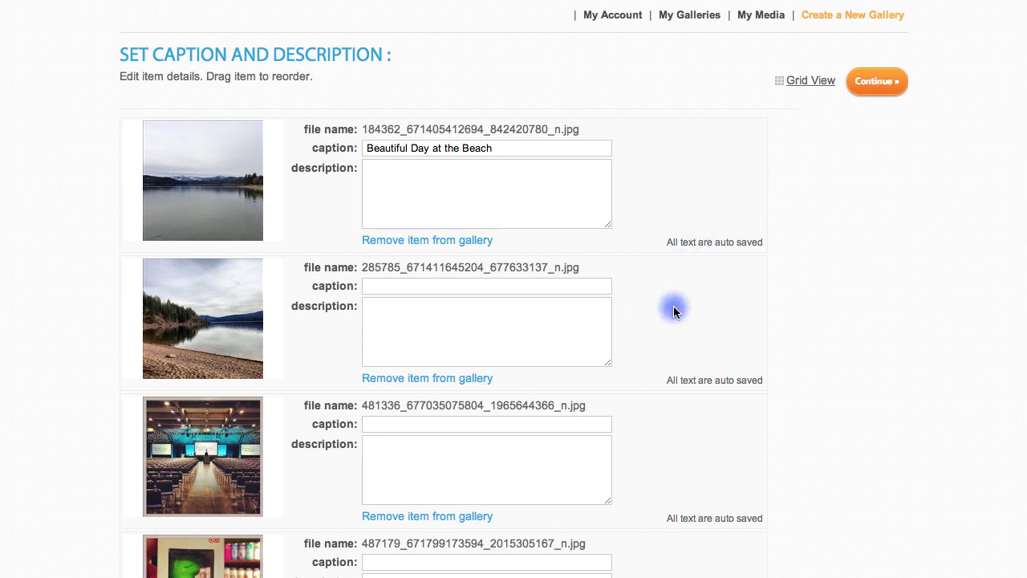
mouse_move(199, 189)
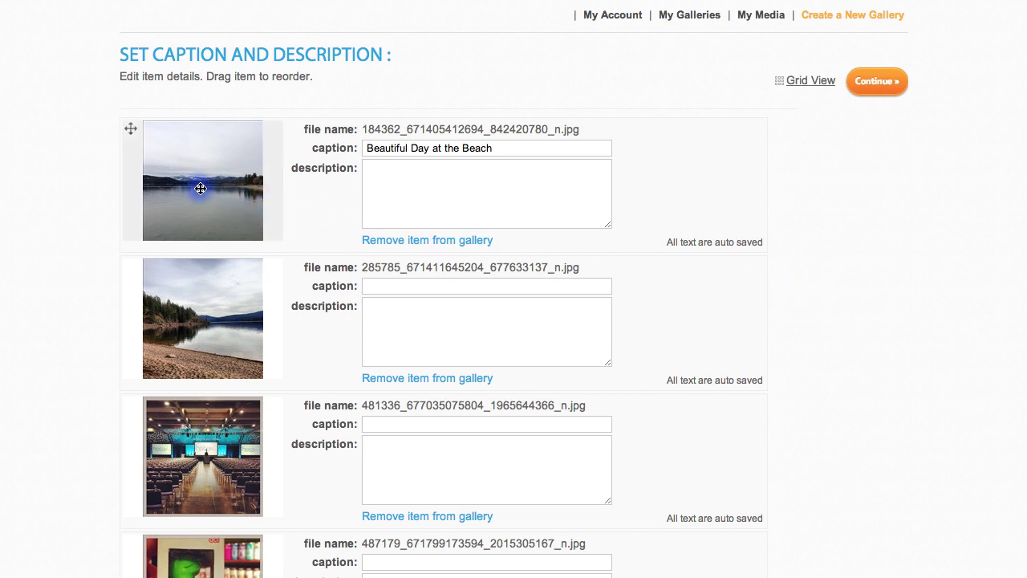
drag(198, 187, 195, 348)
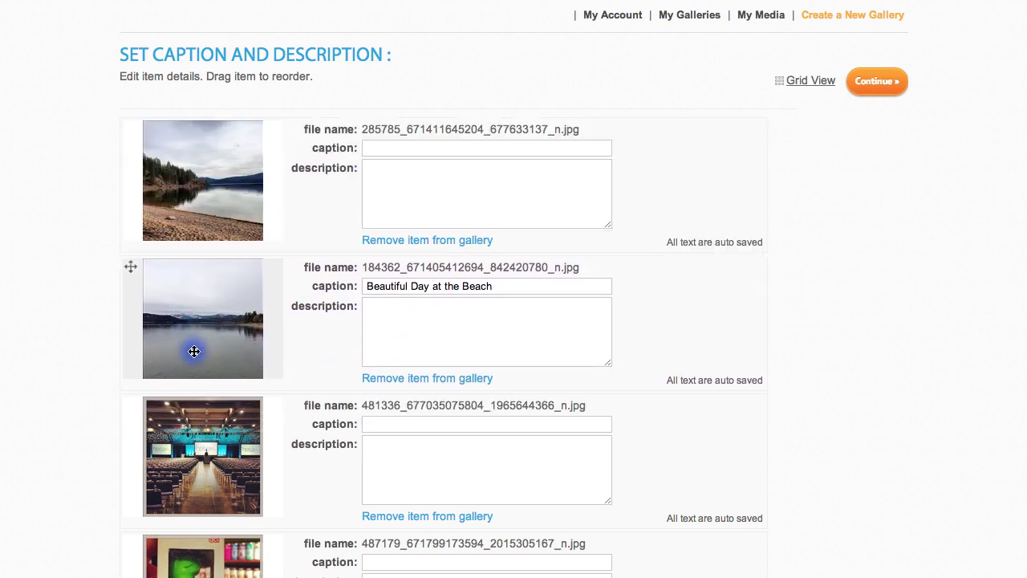
- Move the conference hall image below the tea rex image, and remove the tea rex image from the gallery
scroll(195, 351, down, 5)
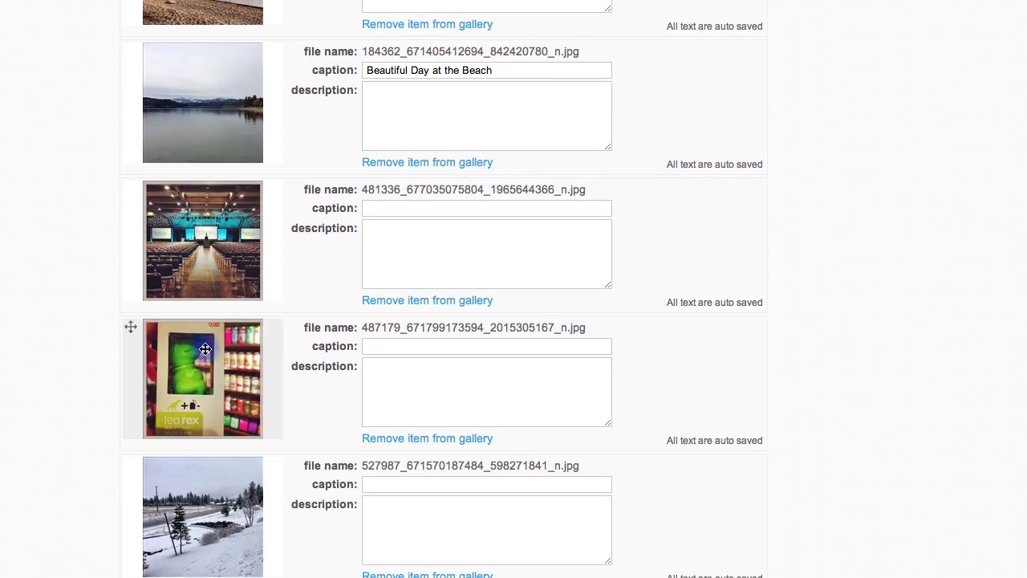
drag(209, 237, 208, 411)
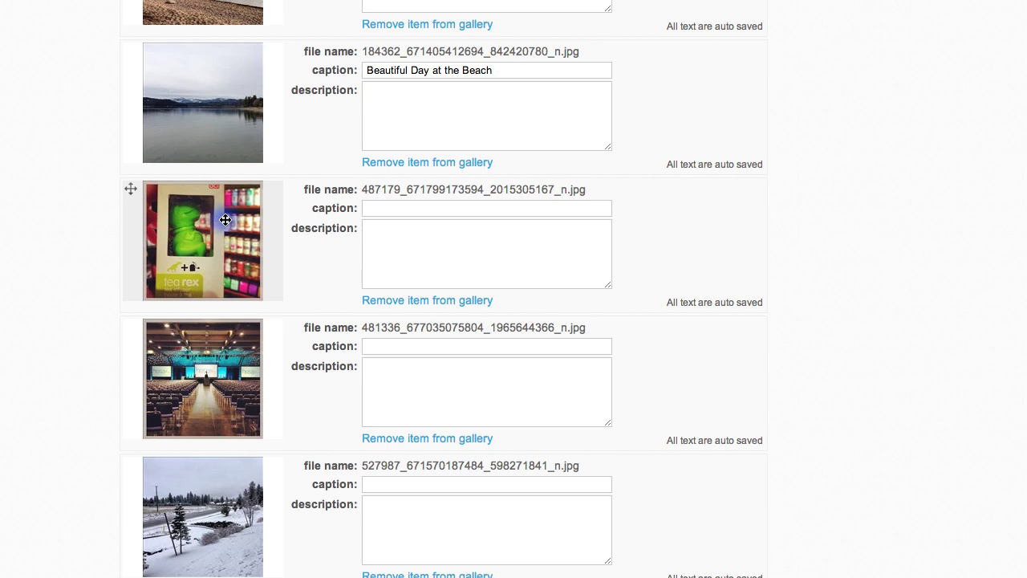
click(427, 302)
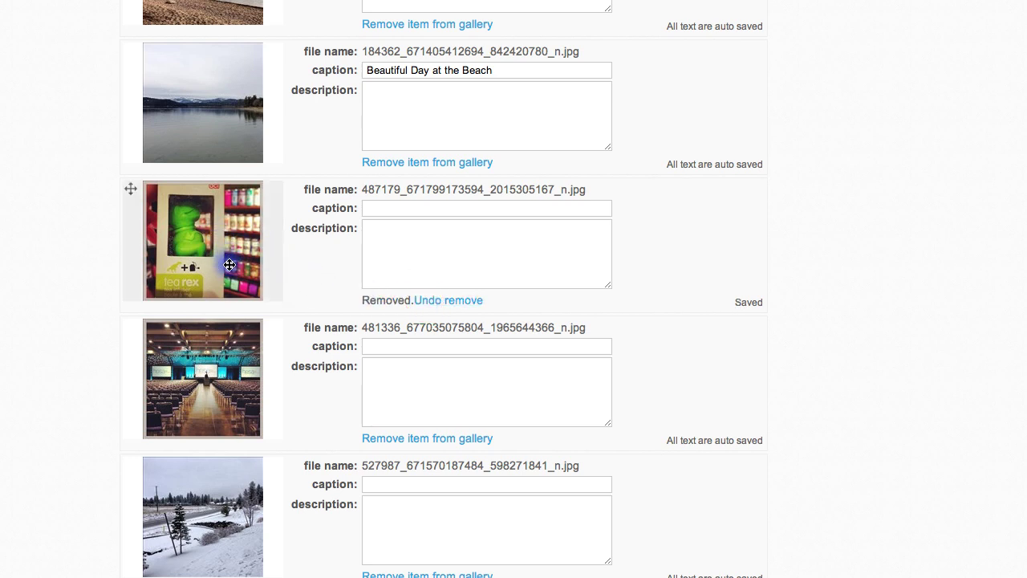
drag(235, 543, 225, 102)
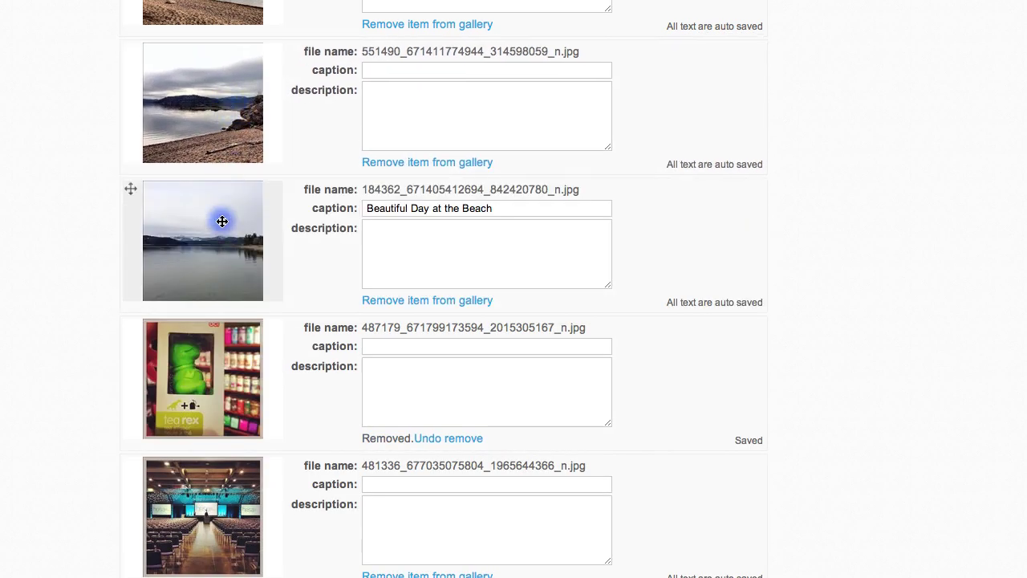
drag(218, 241, 210, 105)
scroll(232, 161, up, 1)
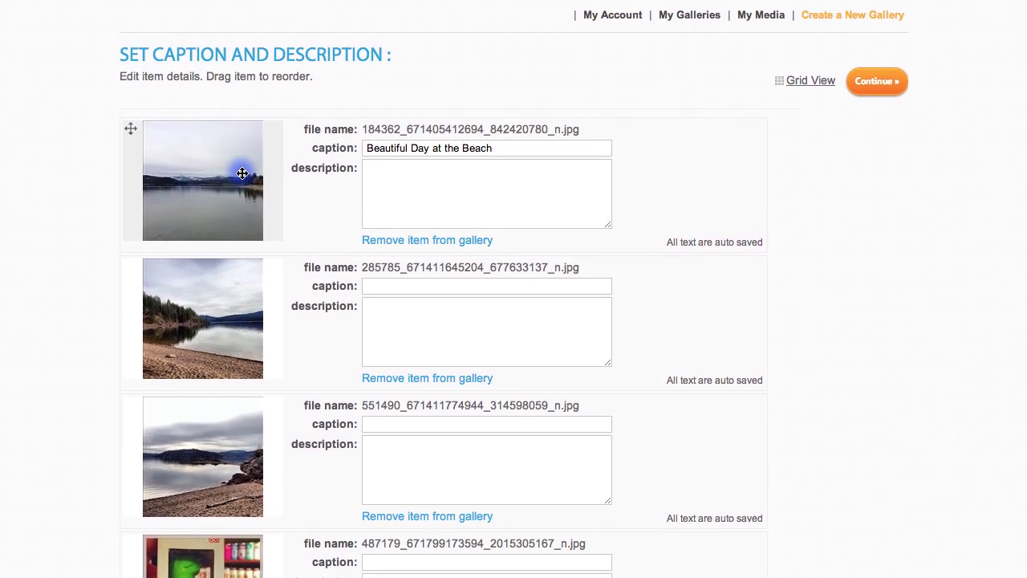
- Show the gallery items in grid view and continue to the embedding methods
click(821, 84)
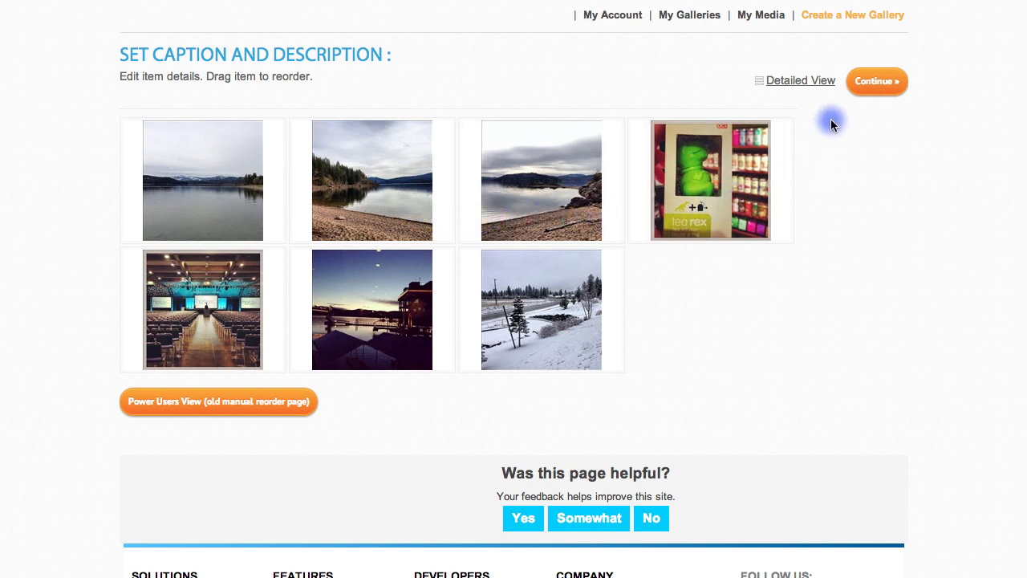
click(875, 82)
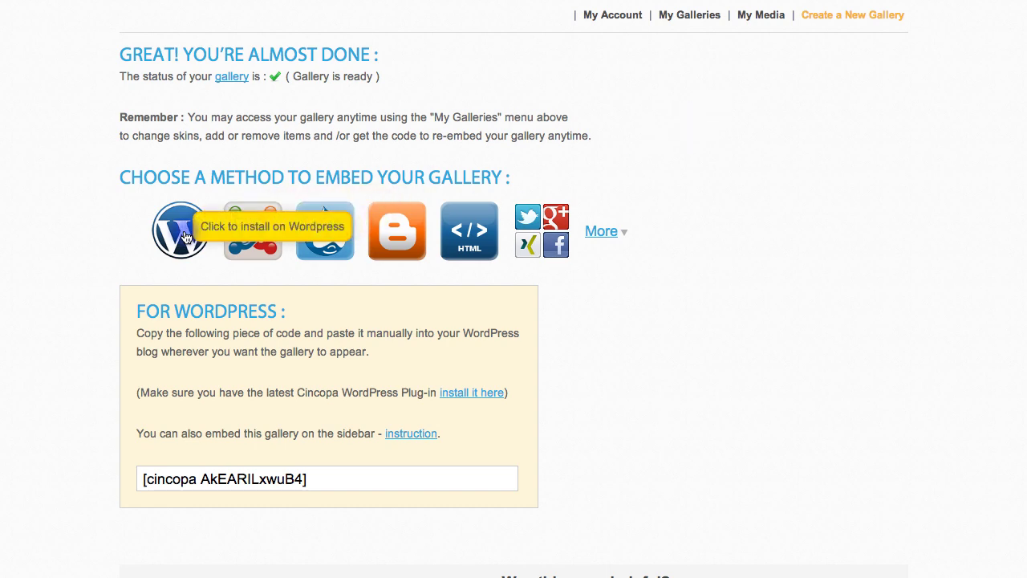
- Examine the gallery's embed codes for Joomla and any other site, and its link and sharing options for social networks
click(256, 234)
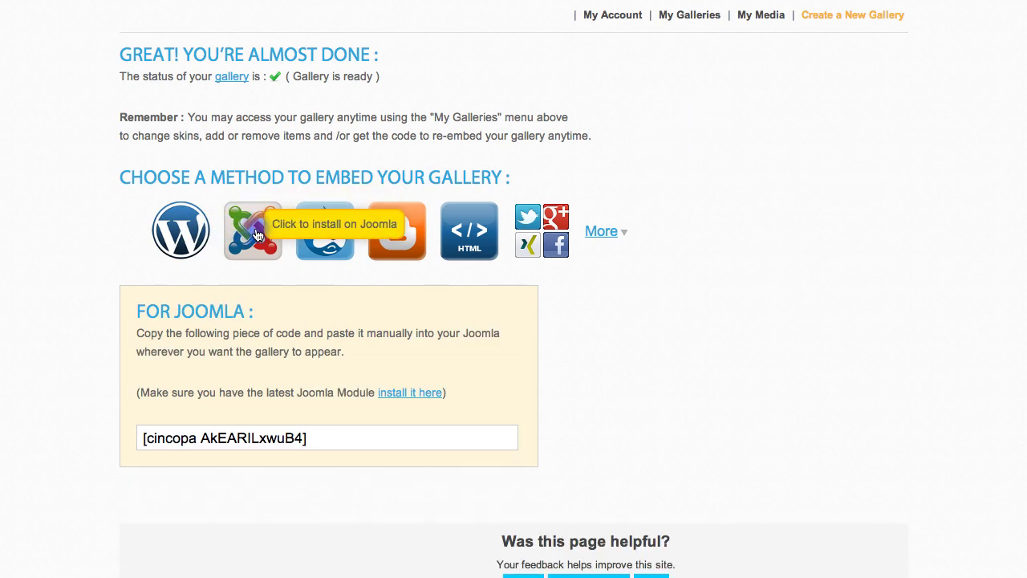
click(461, 233)
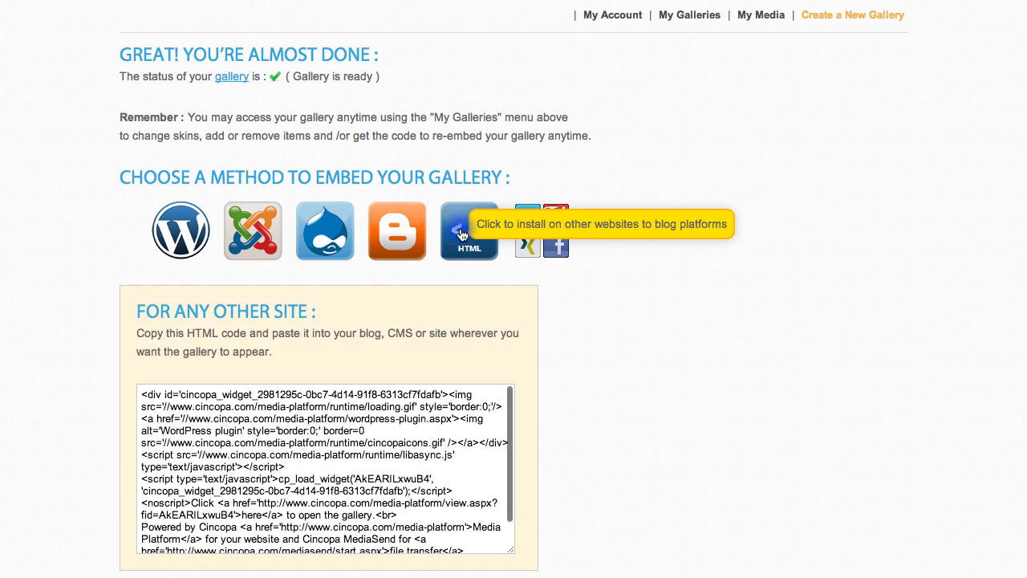
click(458, 337)
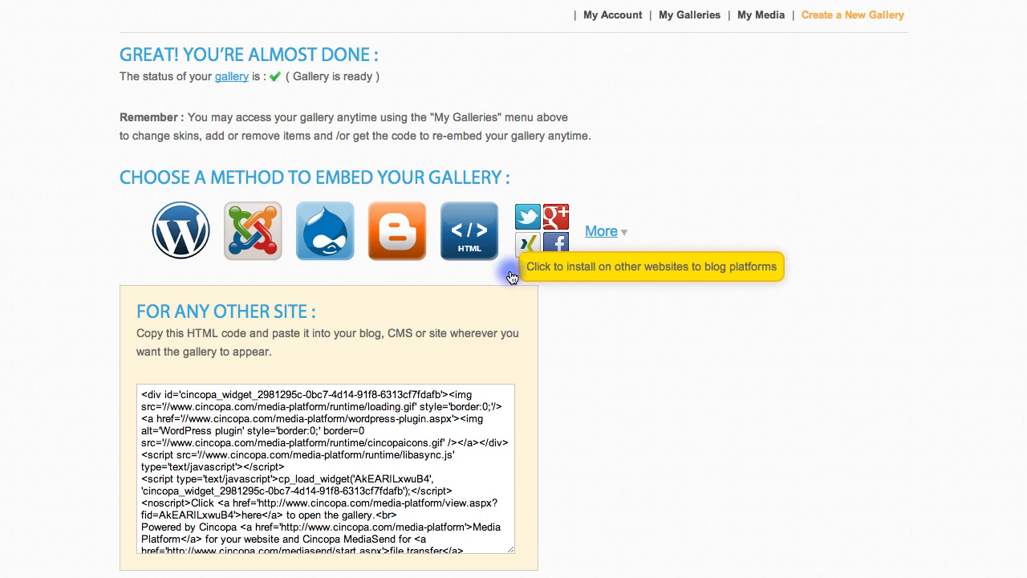
click(542, 238)
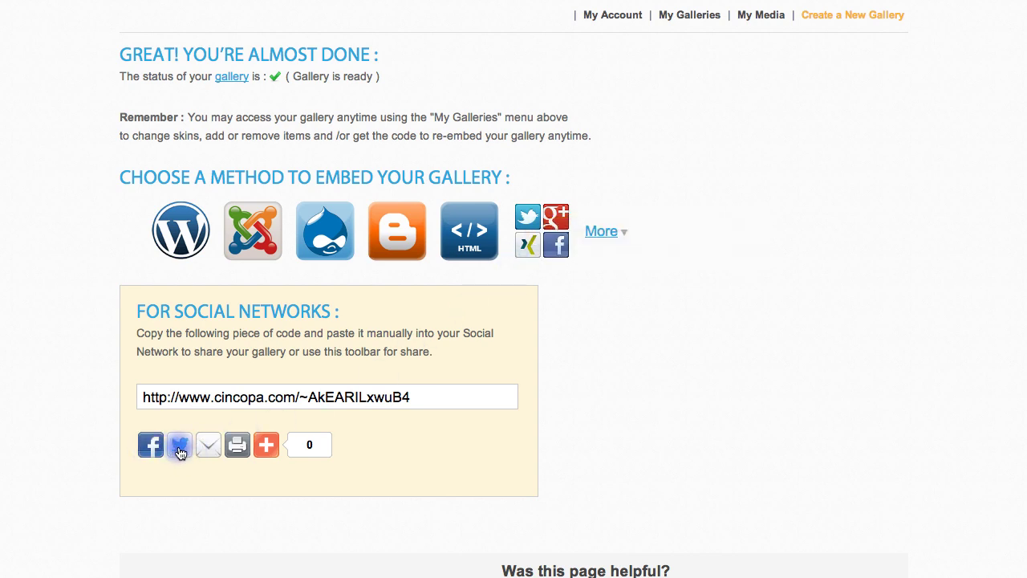
mouse_move(268, 452)
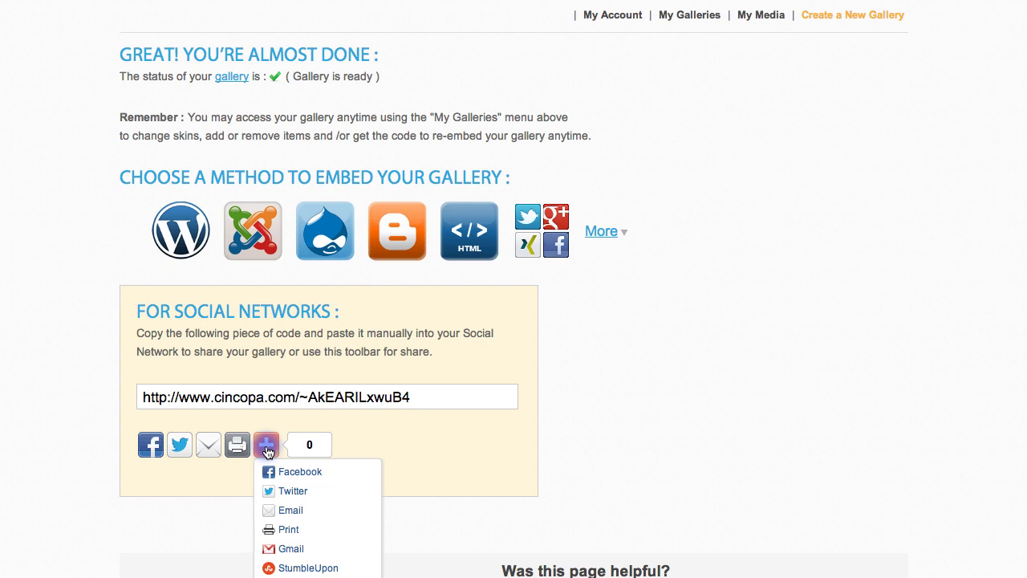